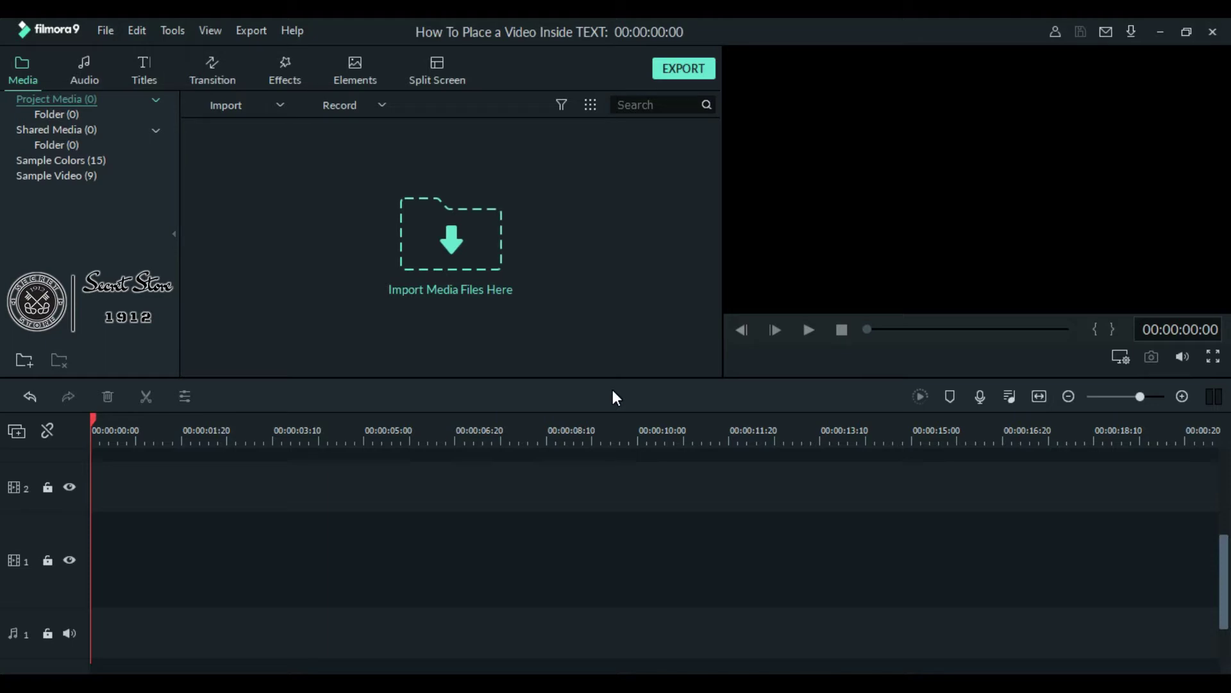
- Find and preview the Title 41 template in the Titles category of the title library
{"action": "left_click", "coordinate": [141, 75]}
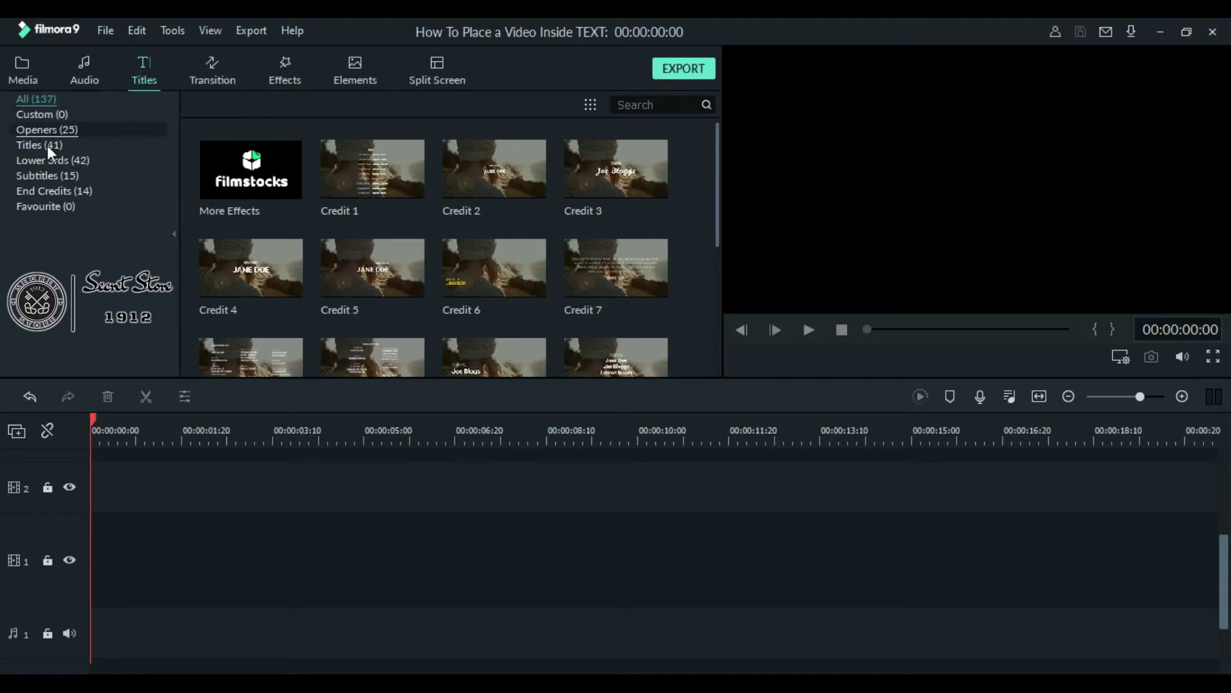
{"action": "left_click", "coordinate": [28, 148]}
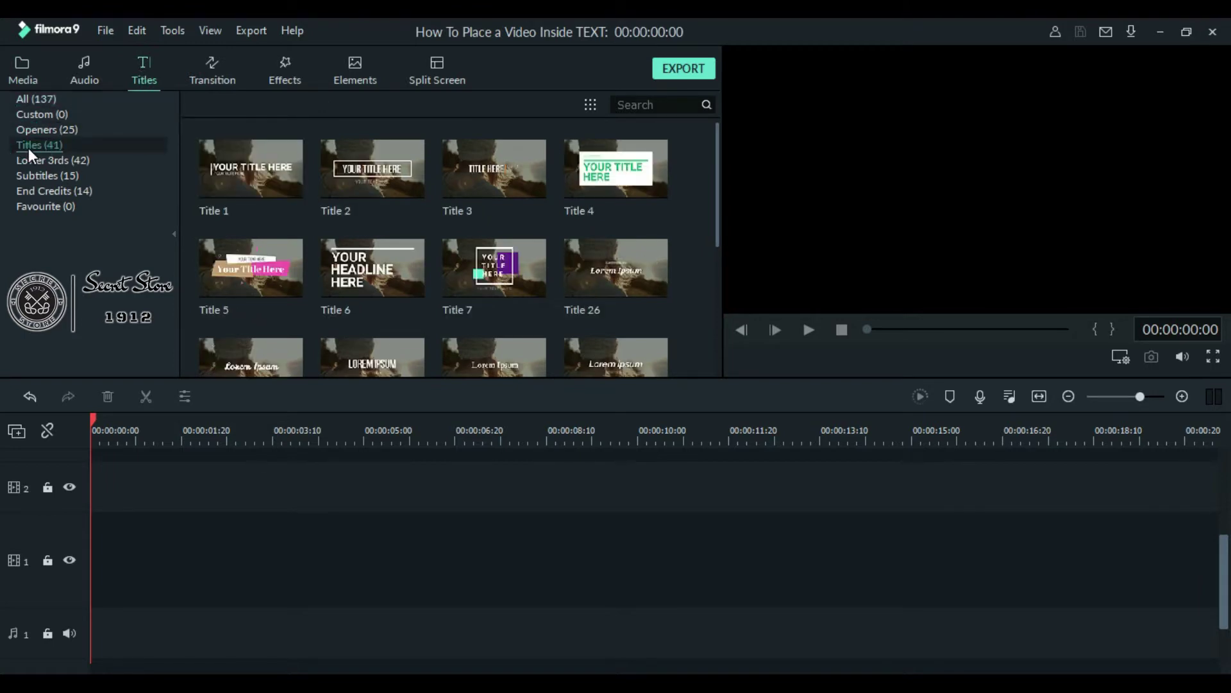
{"action": "left_click_drag", "start_coordinate": [720, 202], "coordinate": [717, 293]}
{"action": "mouse_move", "coordinate": [514, 290]}
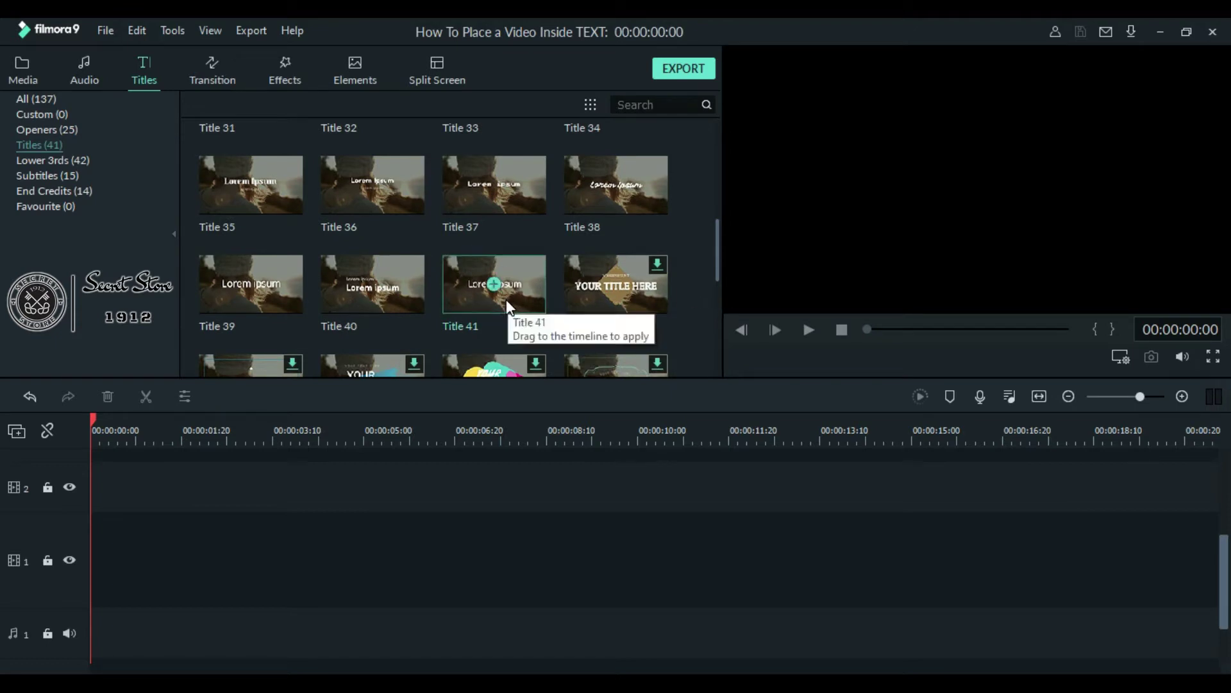
{"action": "left_click", "coordinate": [506, 299]}
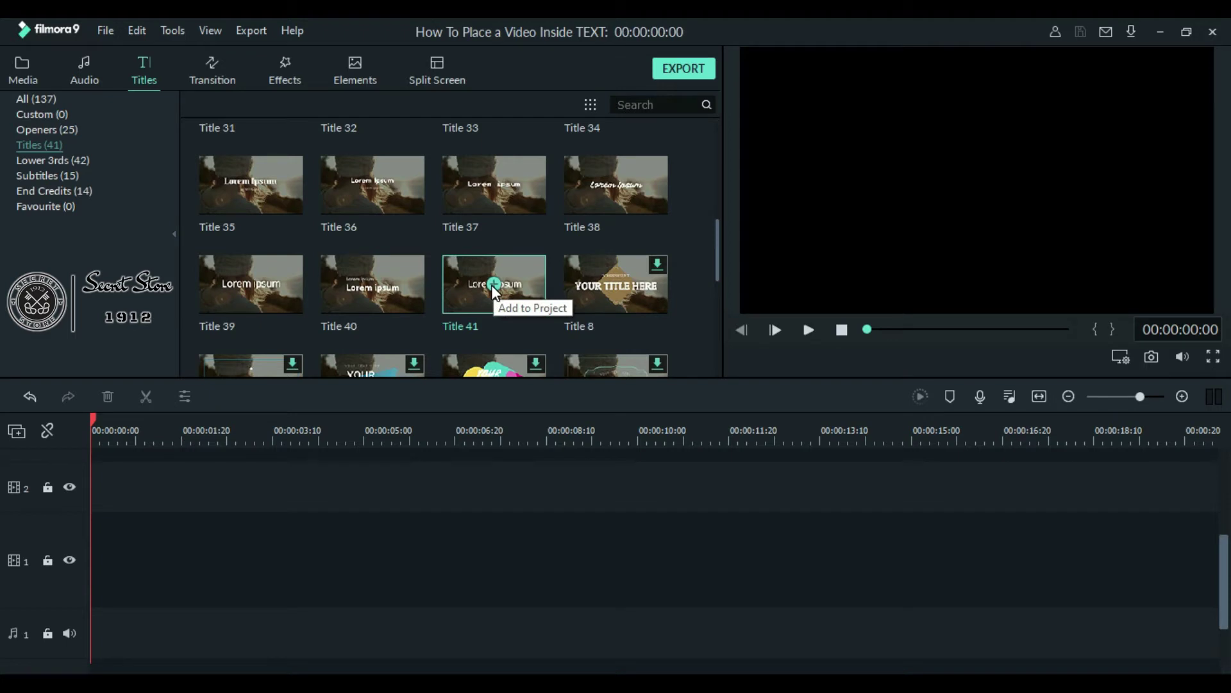
- Add Title 41 to the timeline, stretch it to 00:00:07:14, and open its text settings
{"action": "left_click", "coordinate": [493, 286]}
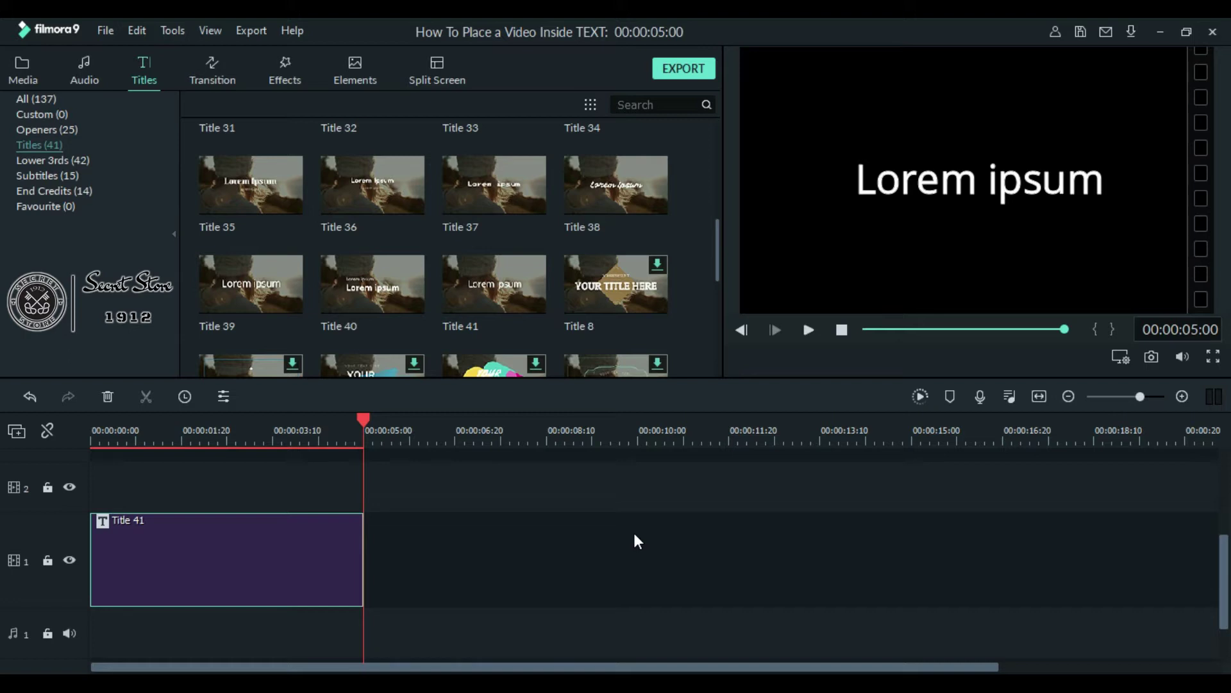
{"action": "left_click_drag", "start_coordinate": [364, 561], "coordinate": [498, 572]}
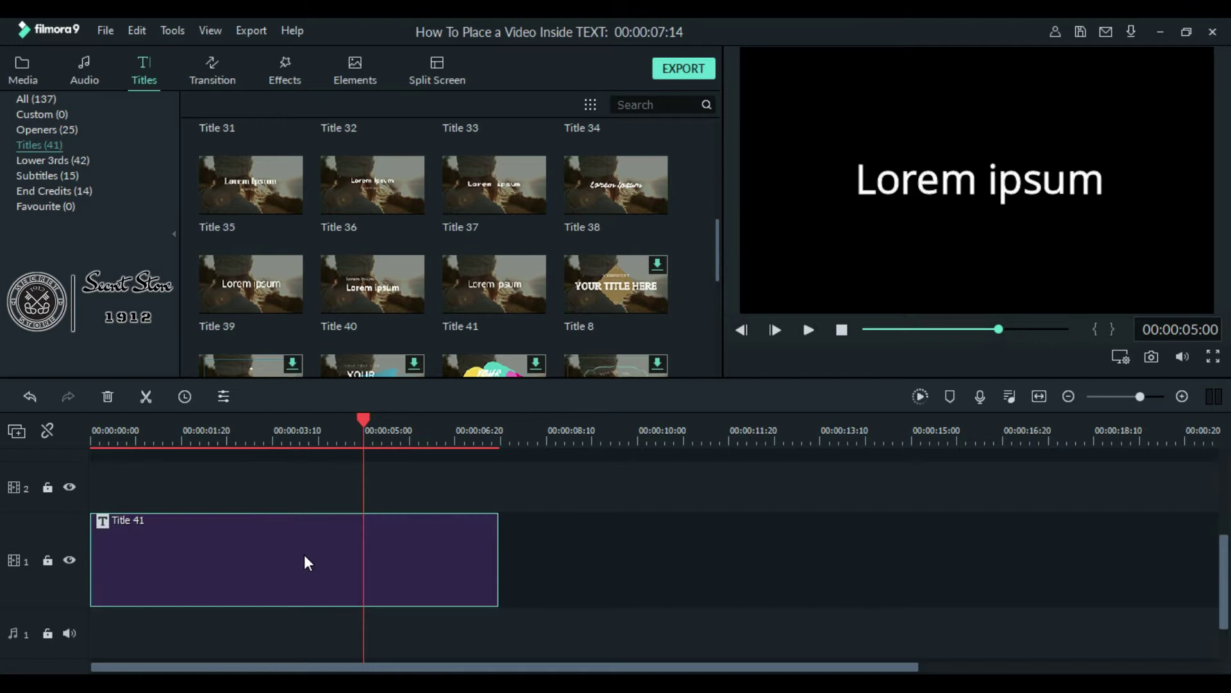
{"action": "double_click", "coordinate": [304, 554]}
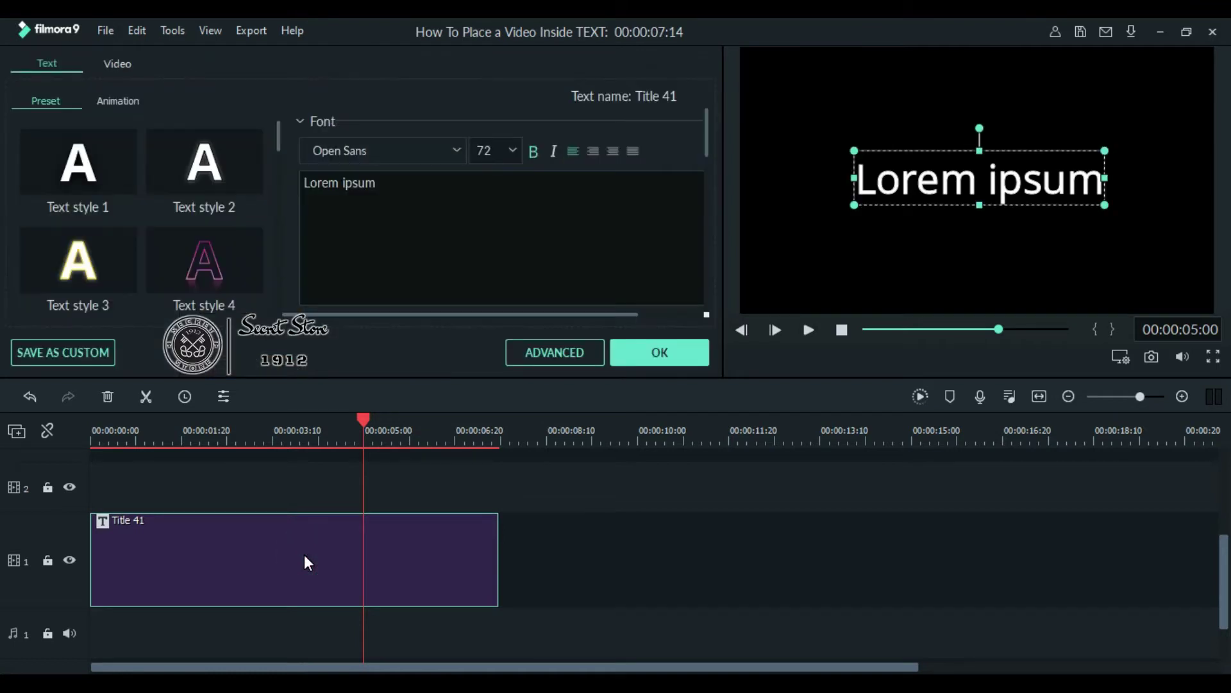
- In Advanced Text Edit, replace Lorem ipsum with 'TEXT' in the Ultra font at size 200
{"action": "left_click", "coordinate": [556, 354]}
{"action": "left_click", "coordinate": [283, 202]}
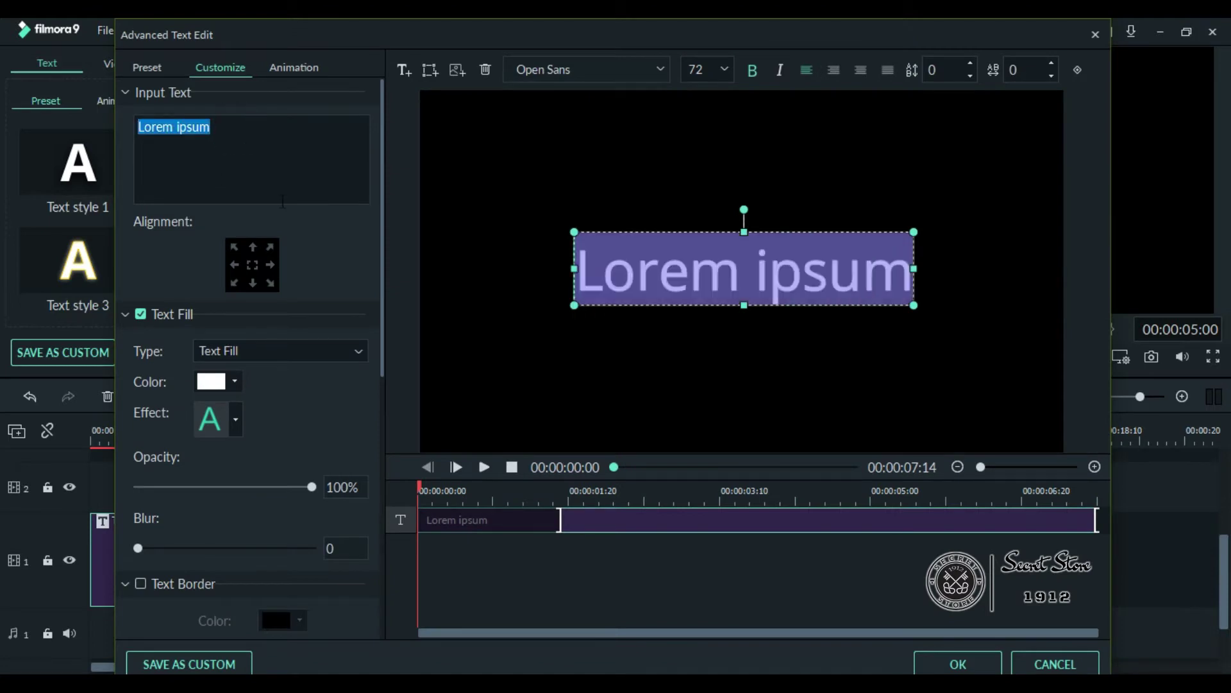
{"action": "type", "text": "TEXT"}
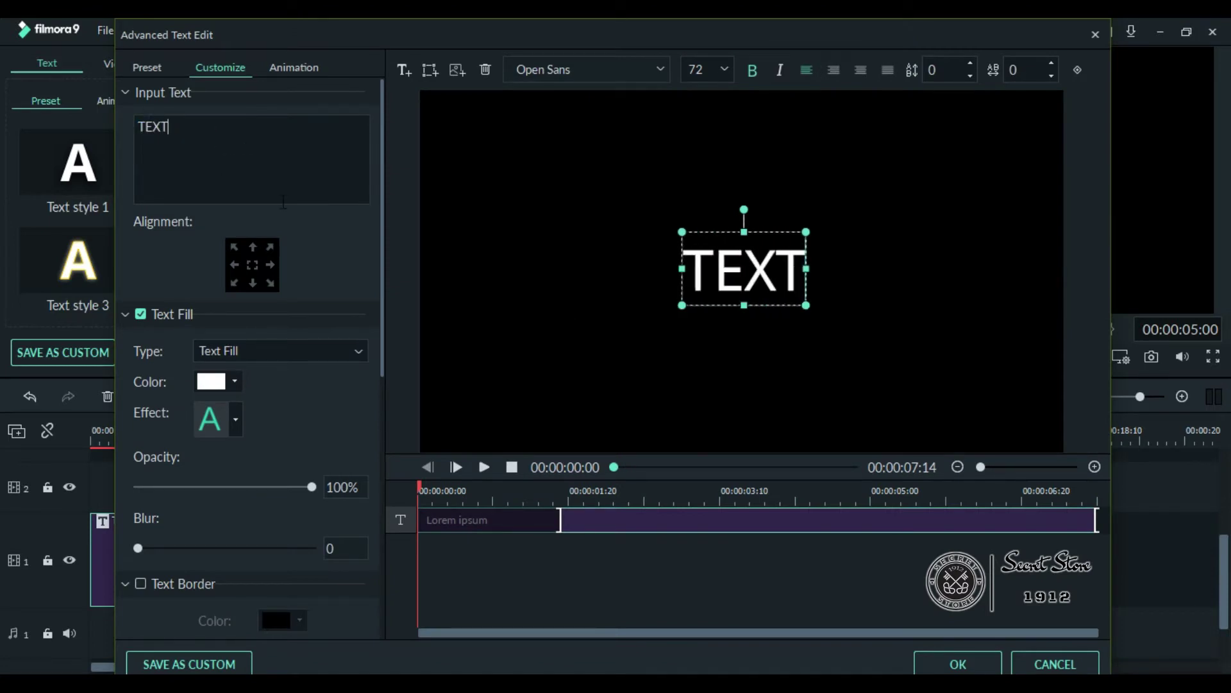
{"action": "left_click", "coordinate": [542, 72]}
{"action": "left_click_drag", "start_coordinate": [848, 195], "coordinate": [817, 280]}
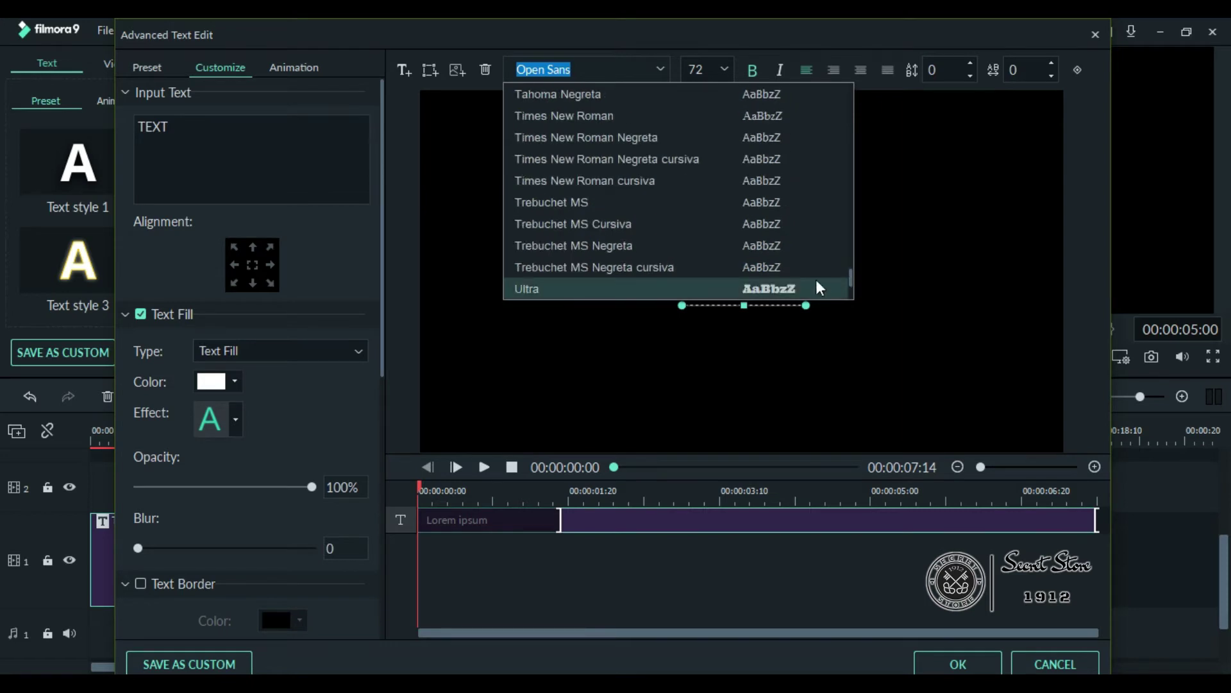
{"action": "left_click", "coordinate": [784, 298]}
{"action": "double_click", "coordinate": [699, 69]}
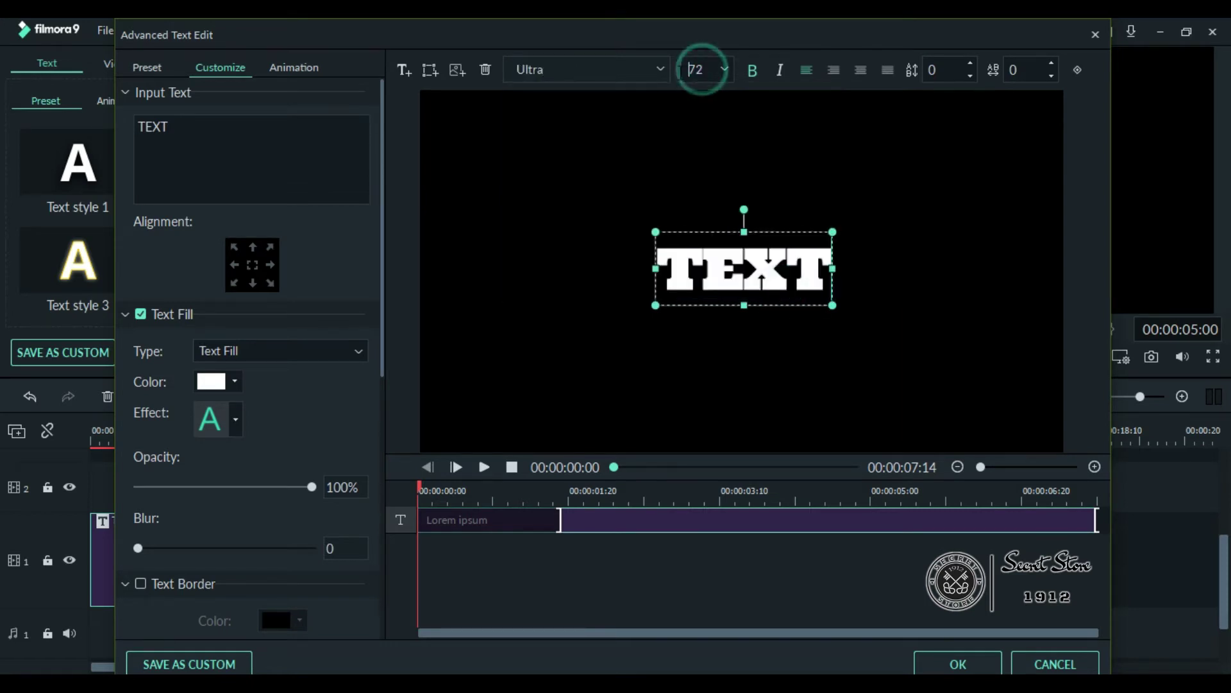
{"action": "type", "text": "20"}
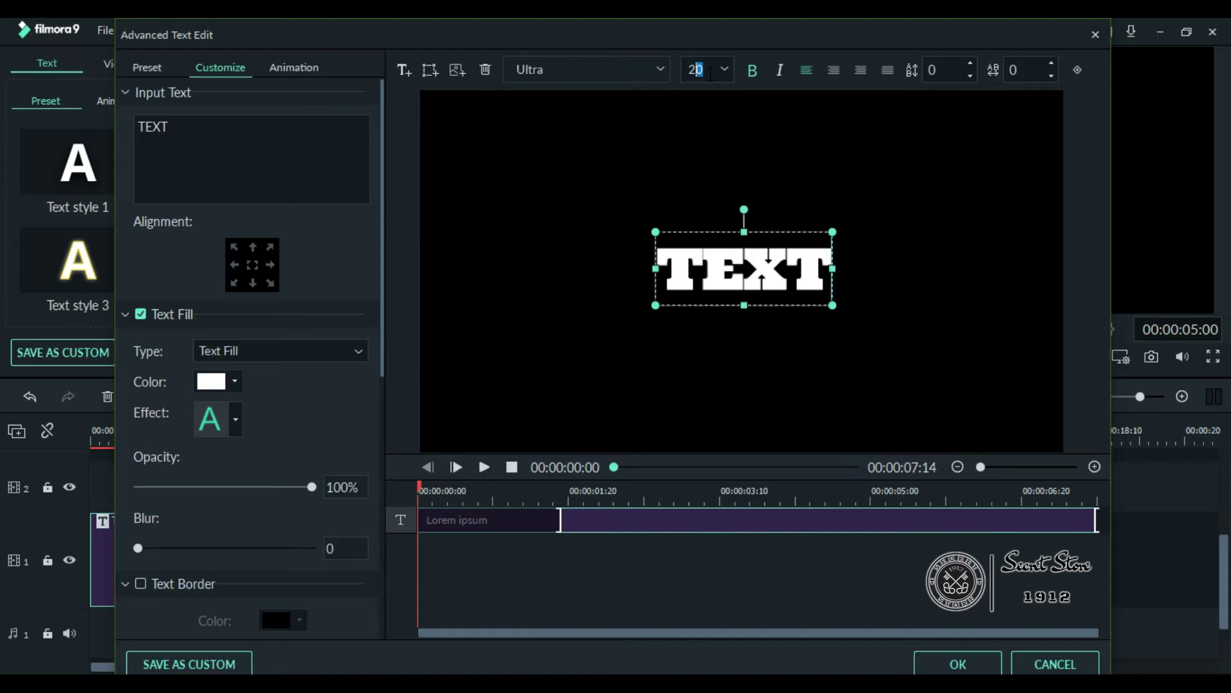
{"action": "type", "text": "0"}
{"action": "key", "text": "Return"}
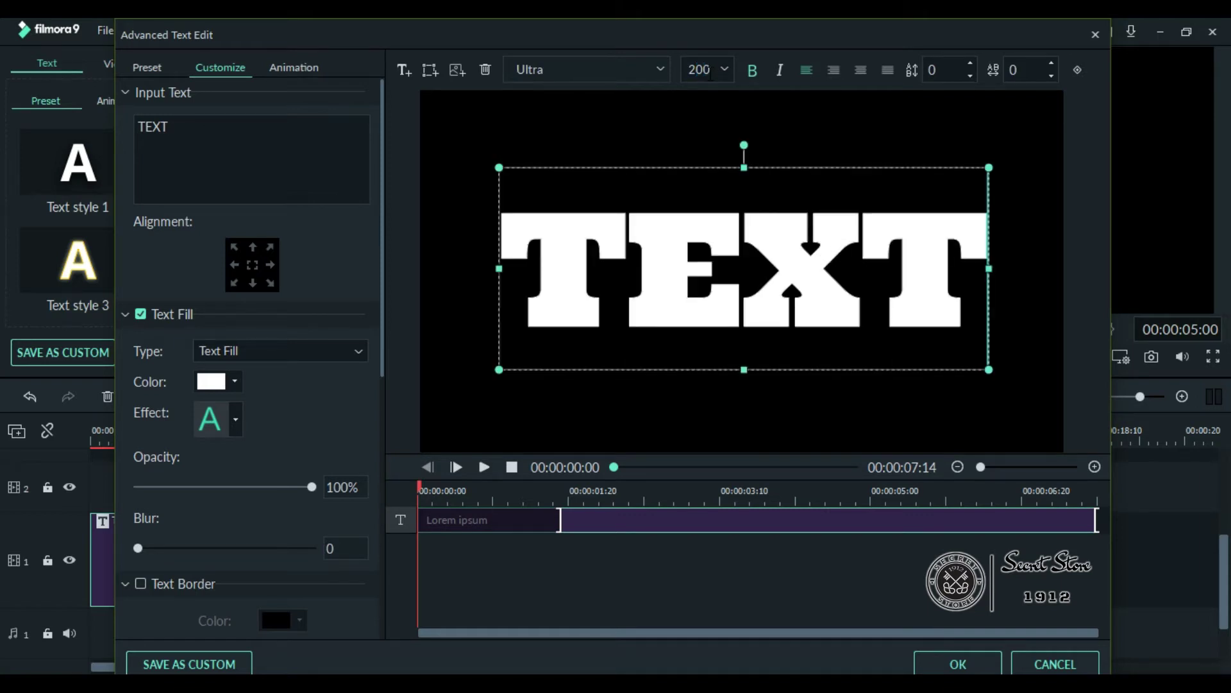
- Widen the letter spacing to 7, apply No Animation, and centre the TEXT title in the frame
{"action": "left_click", "coordinate": [1052, 62]}
{"action": "left_click", "coordinate": [1051, 62]}
{"action": "left_click", "coordinate": [1051, 62]}
{"action": "left_click", "coordinate": [1052, 62]}
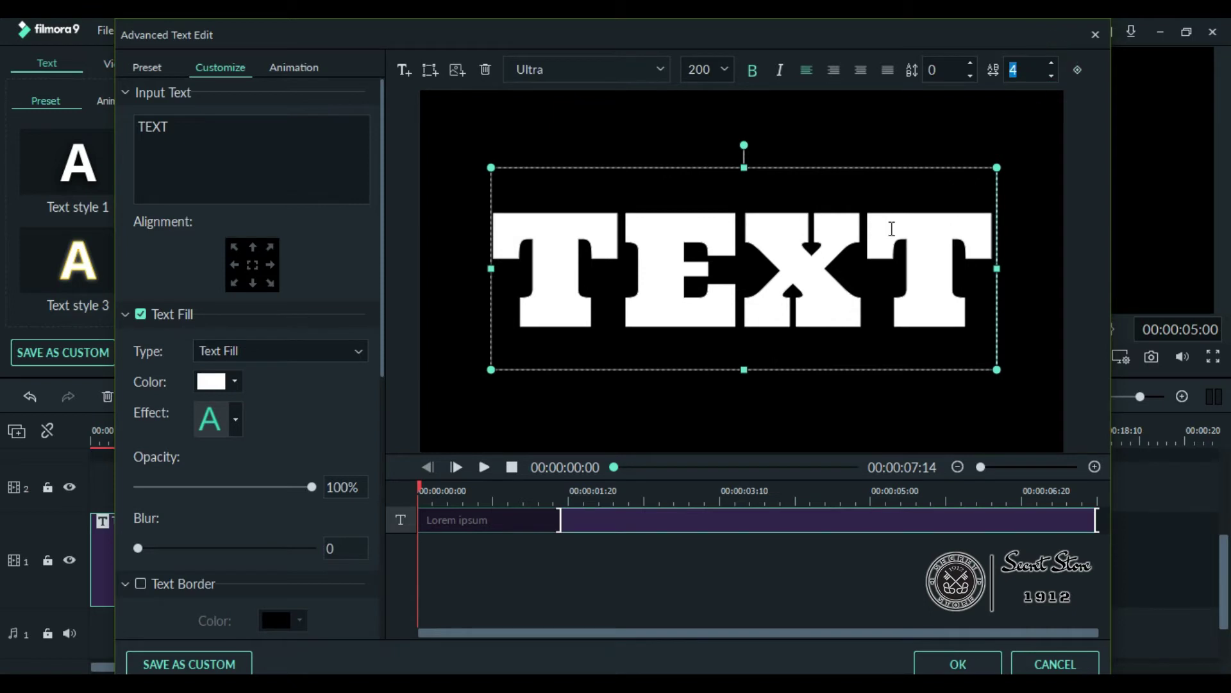
{"action": "left_click", "coordinate": [1049, 60]}
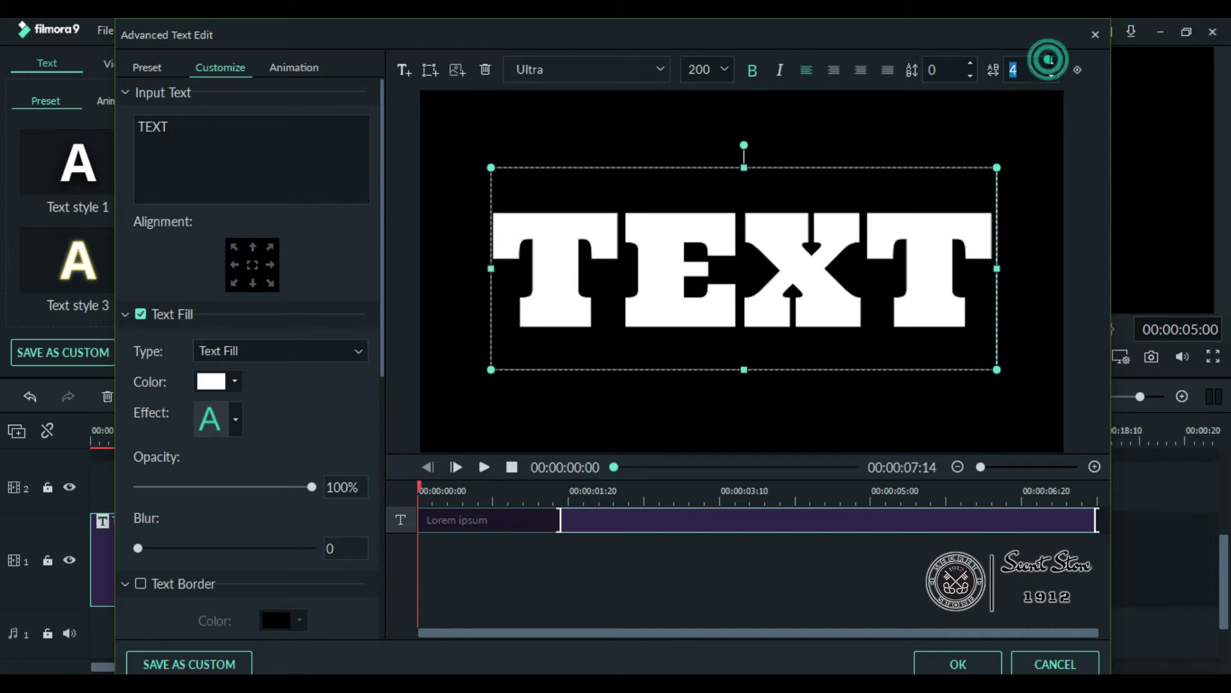
{"action": "left_click", "coordinate": [1053, 60]}
{"action": "left_click", "coordinate": [1053, 60]}
{"action": "left_click", "coordinate": [1053, 60]}
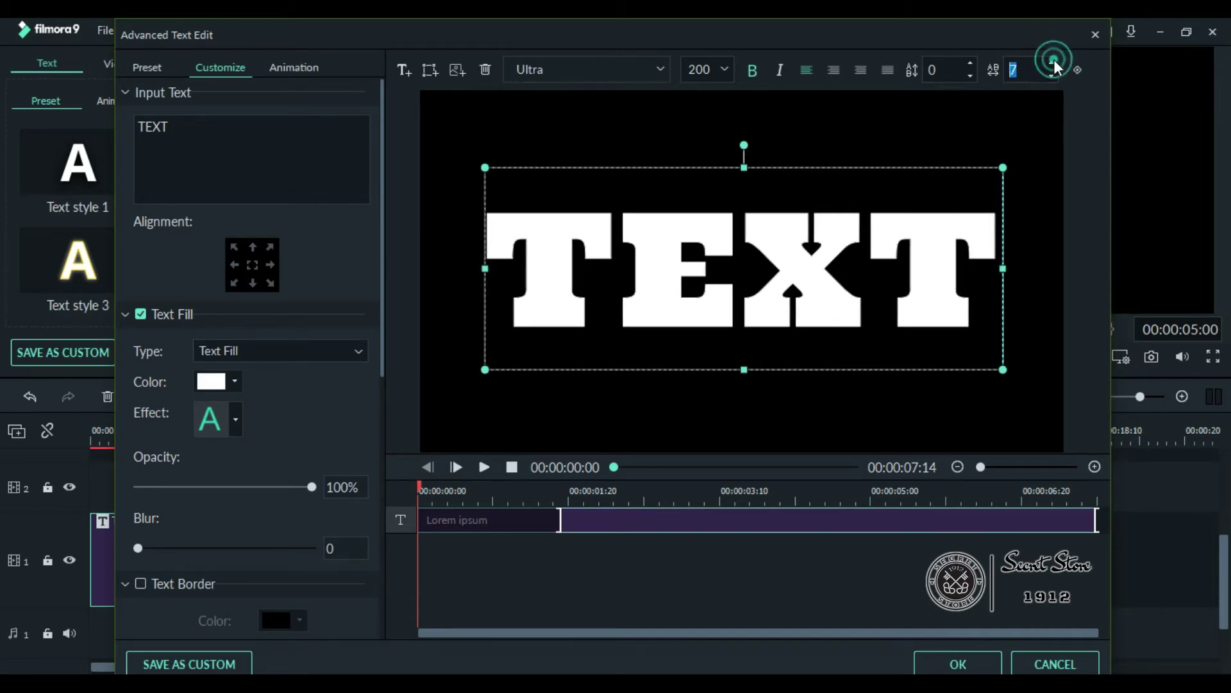
{"action": "left_click", "coordinate": [291, 68]}
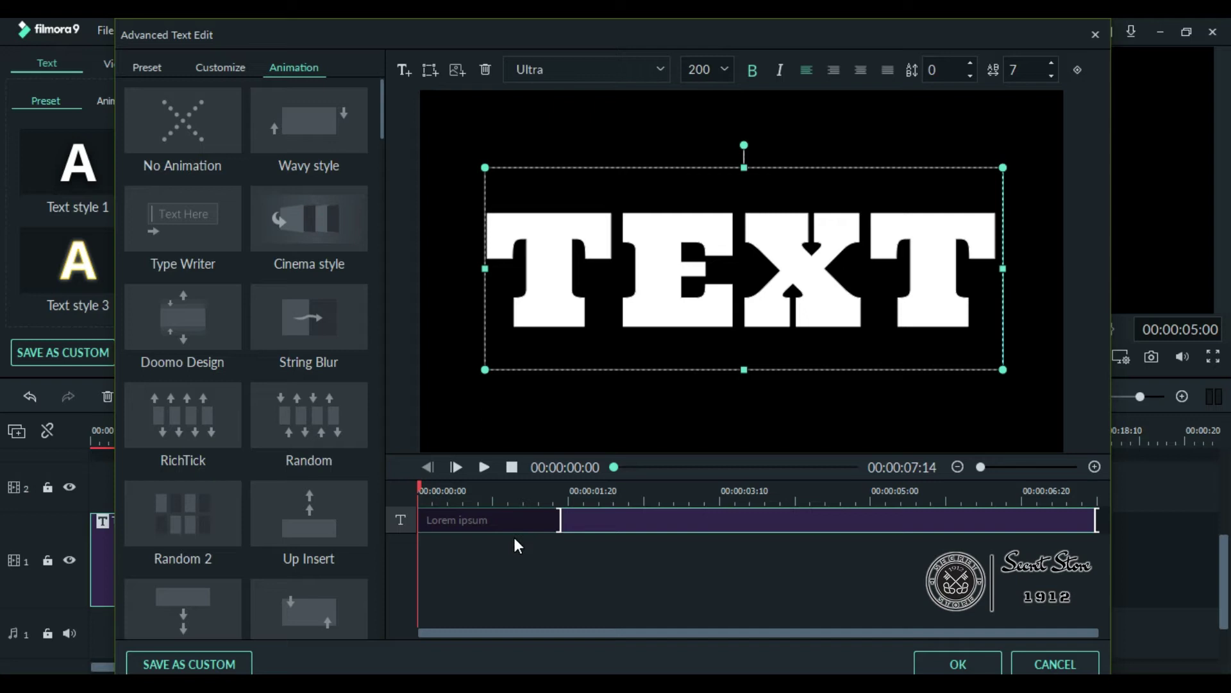
{"action": "left_click_drag", "start_coordinate": [813, 168], "coordinate": [810, 172]}
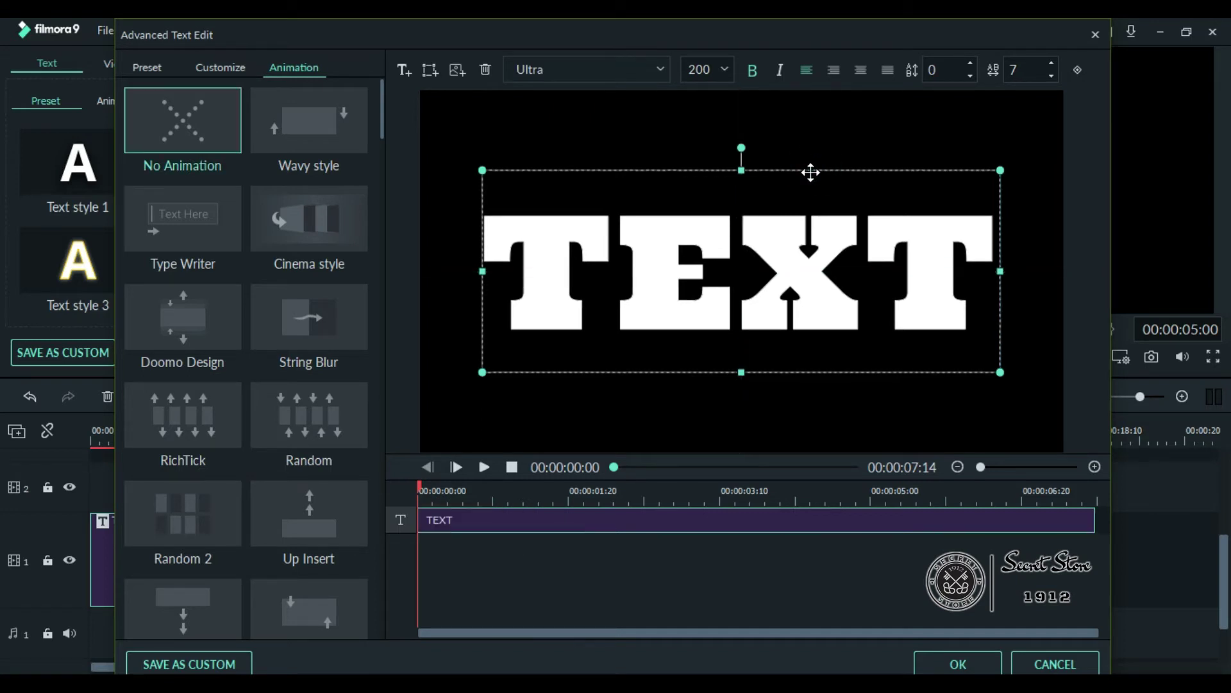
- Confirm the title edits and export the title as a 1920x1080 MP4 video
{"action": "left_click", "coordinate": [957, 666]}
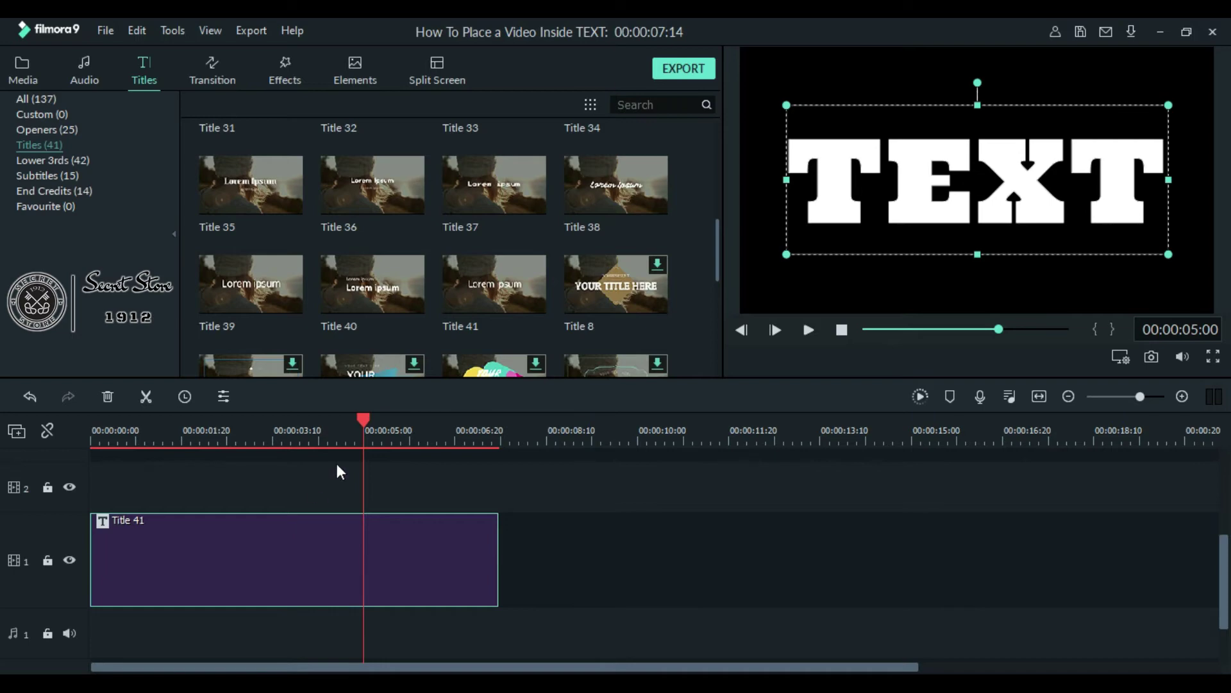
{"action": "left_click", "coordinate": [685, 69]}
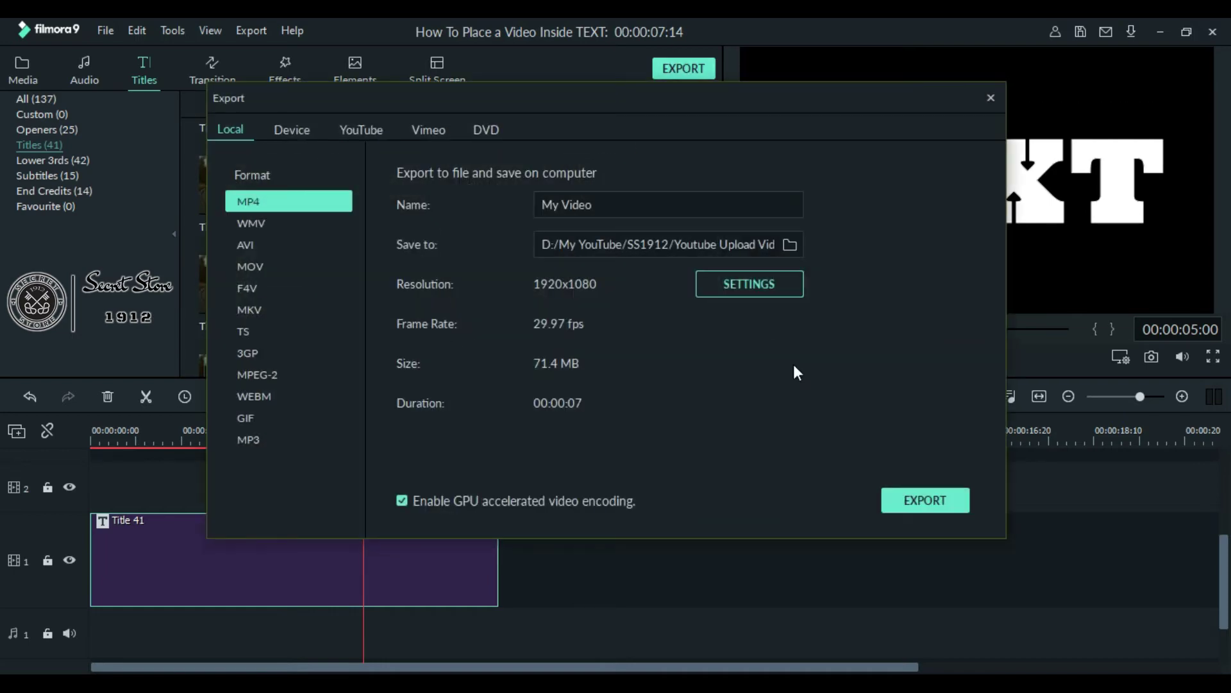
{"action": "left_click", "coordinate": [761, 282]}
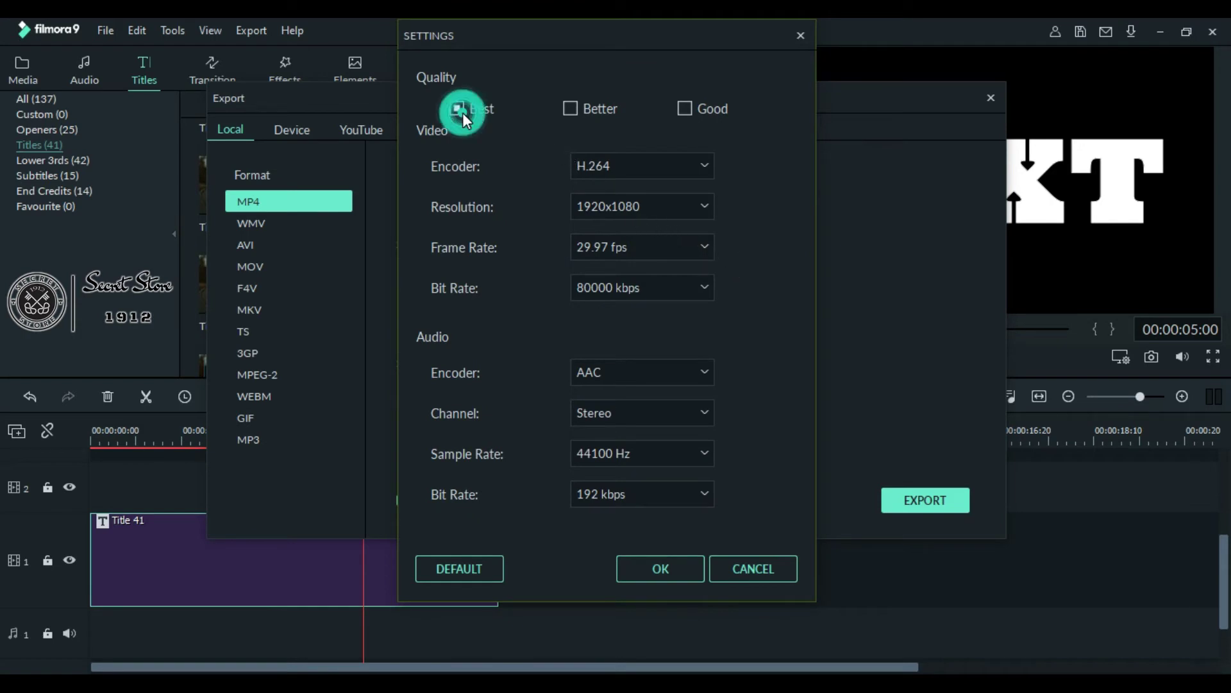
{"action": "left_click", "coordinate": [667, 571]}
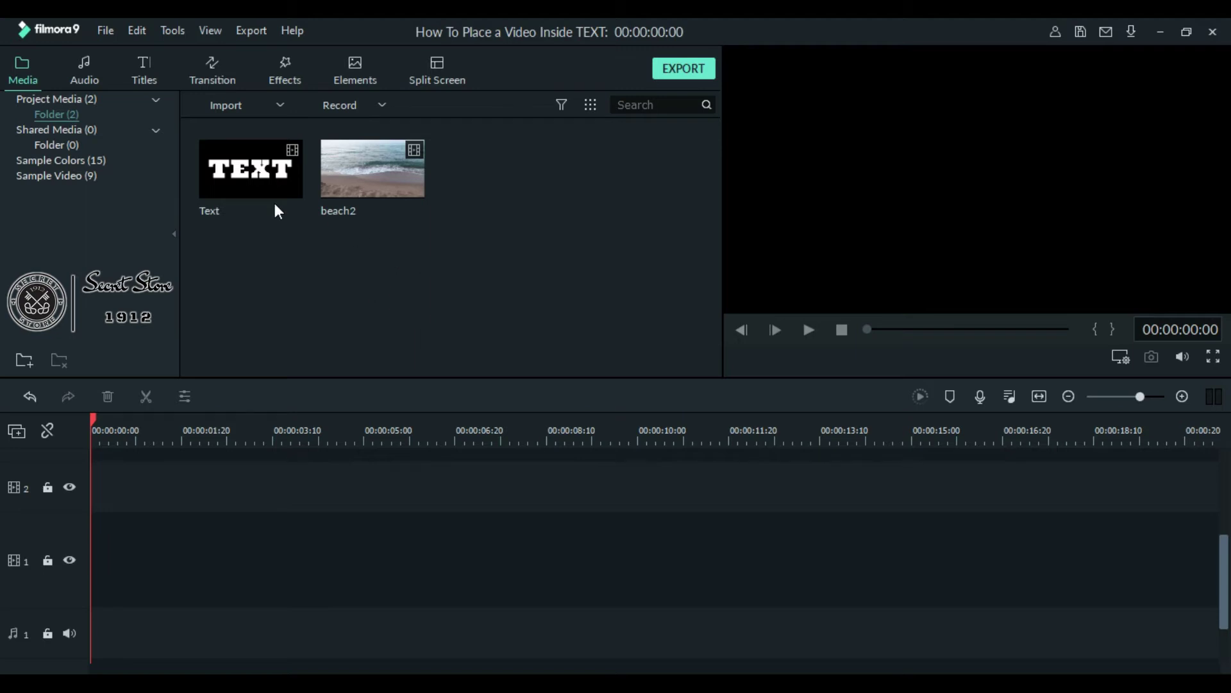
- Place beach2 at the start of video track 1 and the Text clip on track 2 above it
{"action": "left_click_drag", "start_coordinate": [404, 186], "coordinate": [75, 554]}
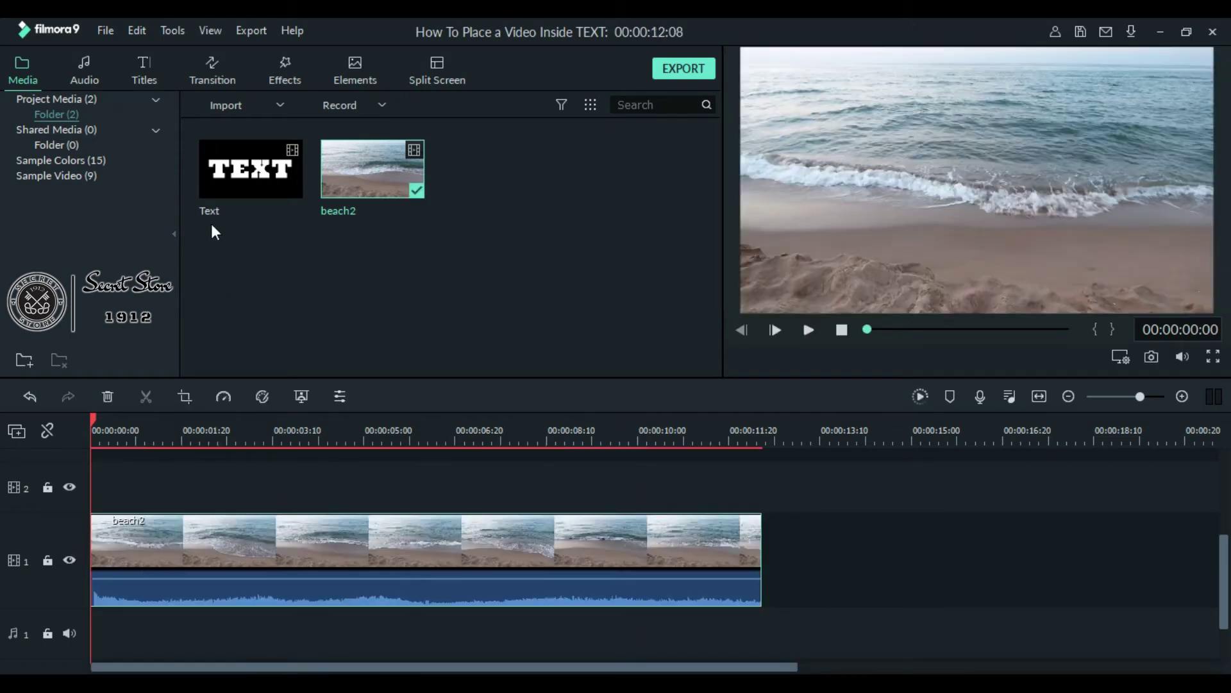
{"action": "left_click_drag", "start_coordinate": [287, 182], "coordinate": [90, 487]}
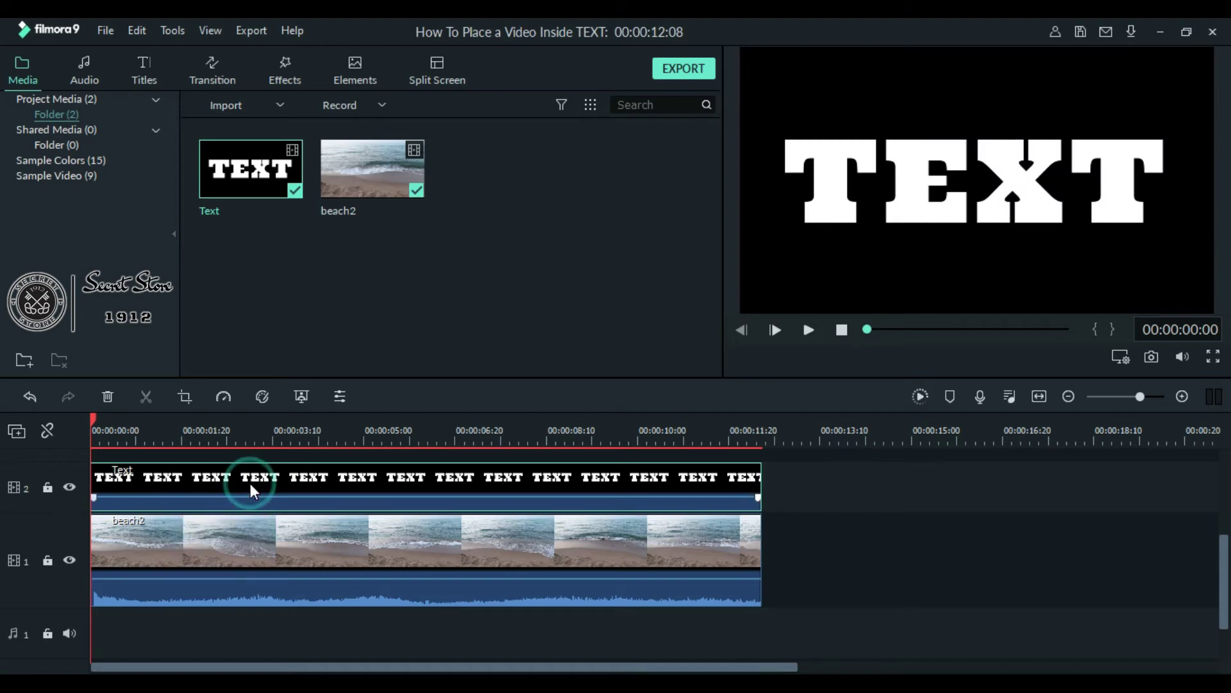
- Chroma-key the white letters of the Text clip: Tolerance 100, Edge Thickness 2.31, Edge Feather 11.66
{"action": "left_click", "coordinate": [302, 397]}
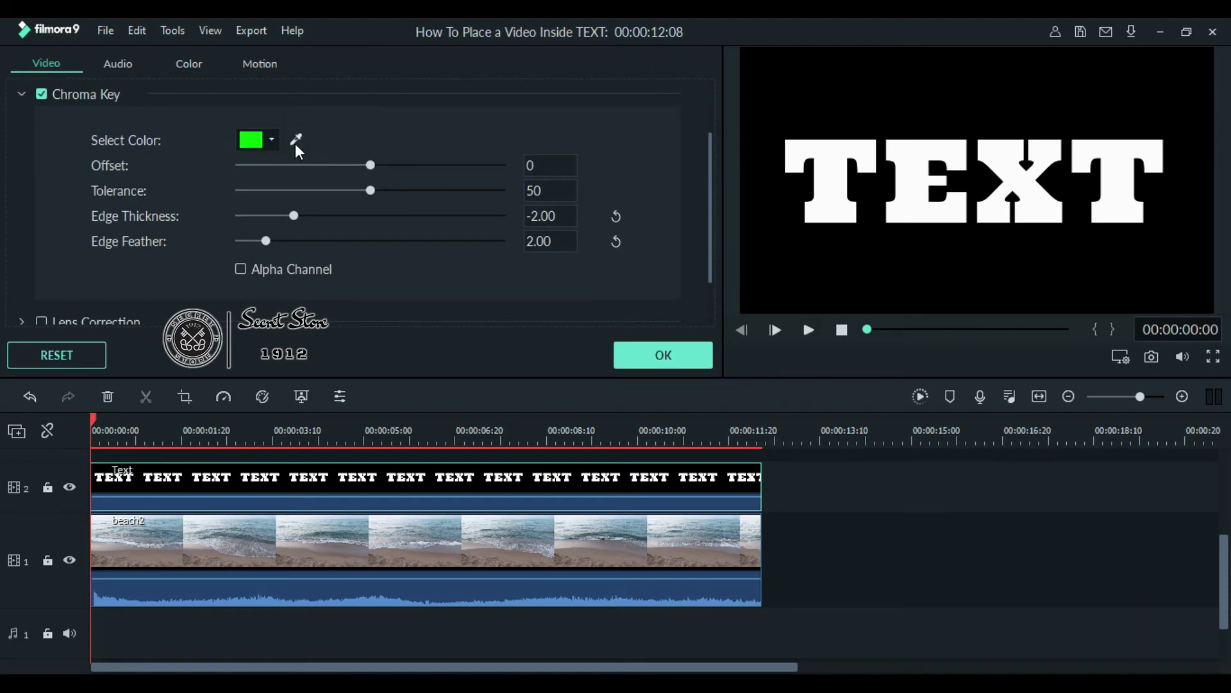
{"action": "left_click", "coordinate": [295, 140]}
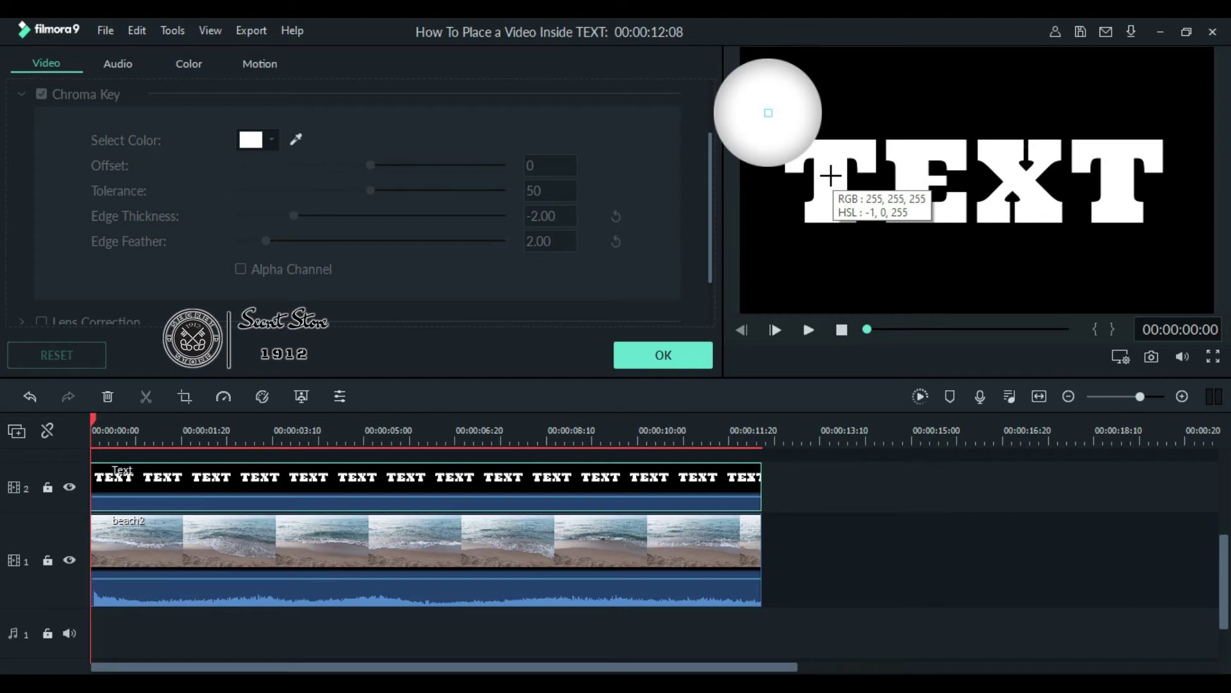
{"action": "left_click", "coordinate": [831, 176]}
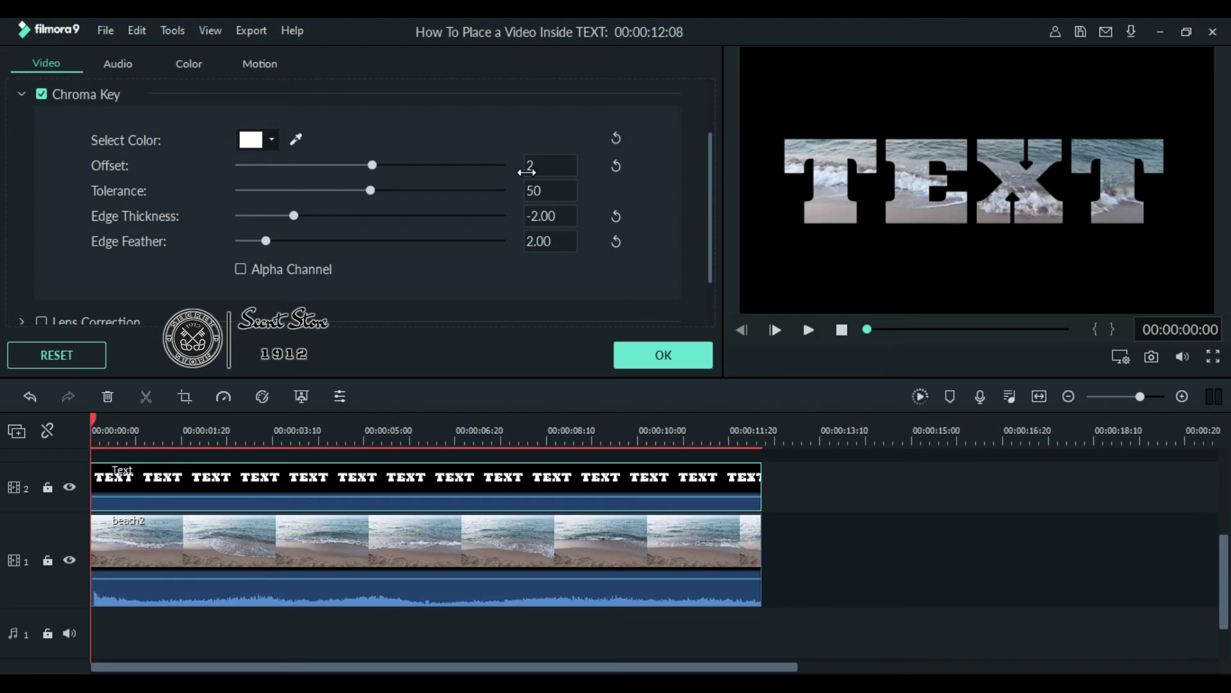
{"action": "left_click_drag", "start_coordinate": [371, 191], "coordinate": [518, 212]}
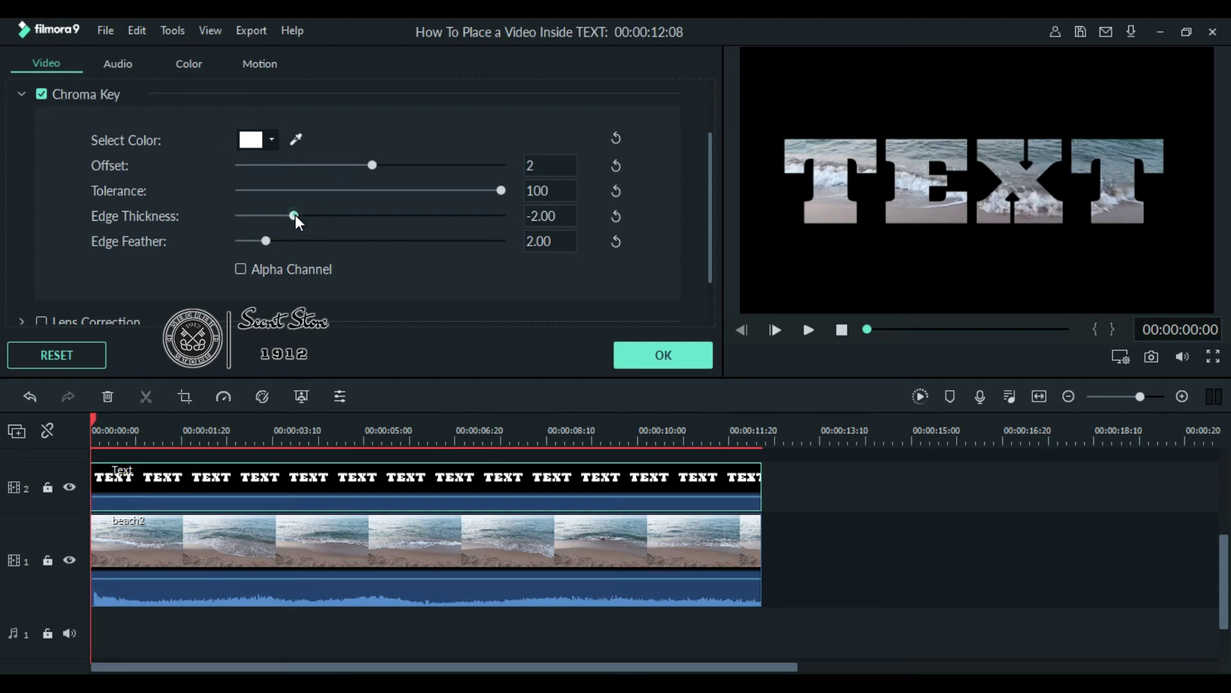
{"action": "left_click_drag", "start_coordinate": [295, 214], "coordinate": [454, 225]}
{"action": "left_click_drag", "start_coordinate": [265, 241], "coordinate": [388, 252]}
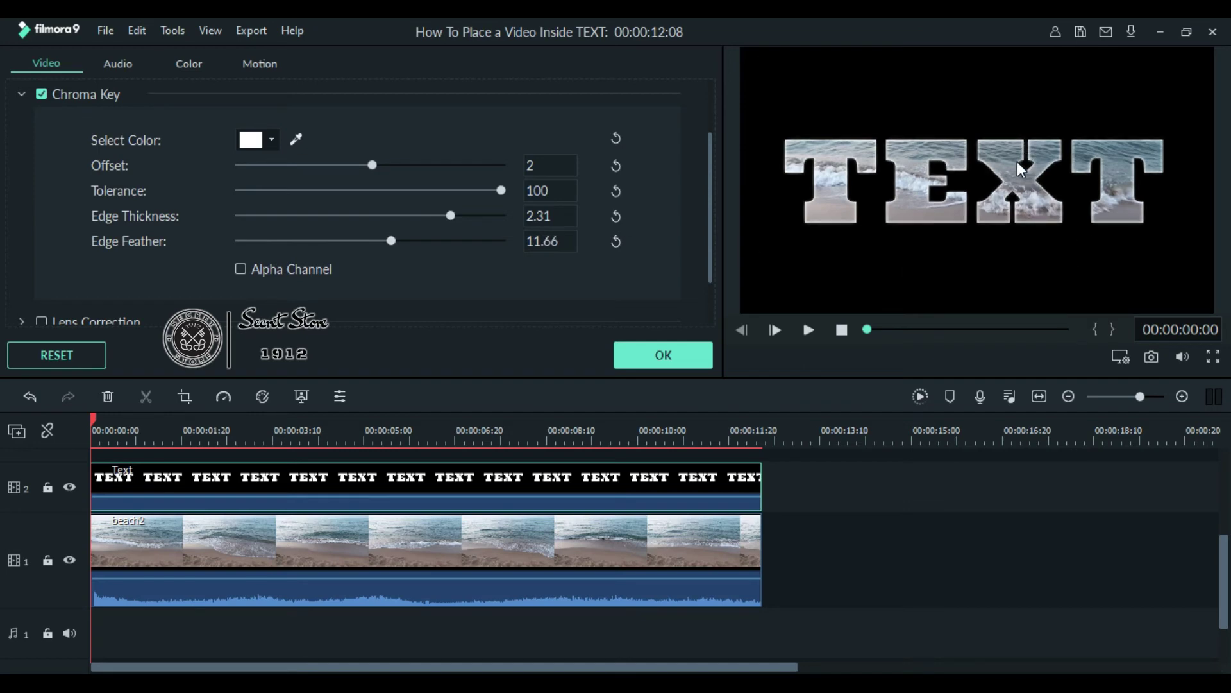
- Set the Text clip's White Balance Temperature and Tint both to 100
{"action": "left_click", "coordinate": [191, 74]}
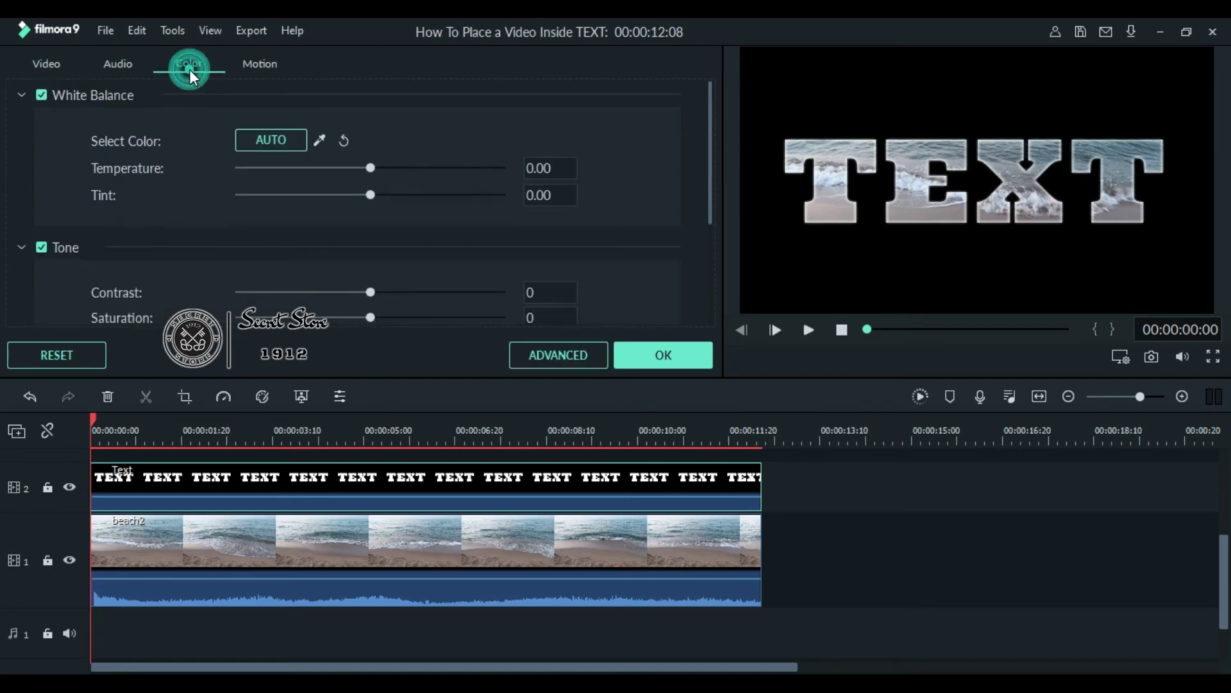
{"action": "left_click_drag", "start_coordinate": [372, 168], "coordinate": [522, 190]}
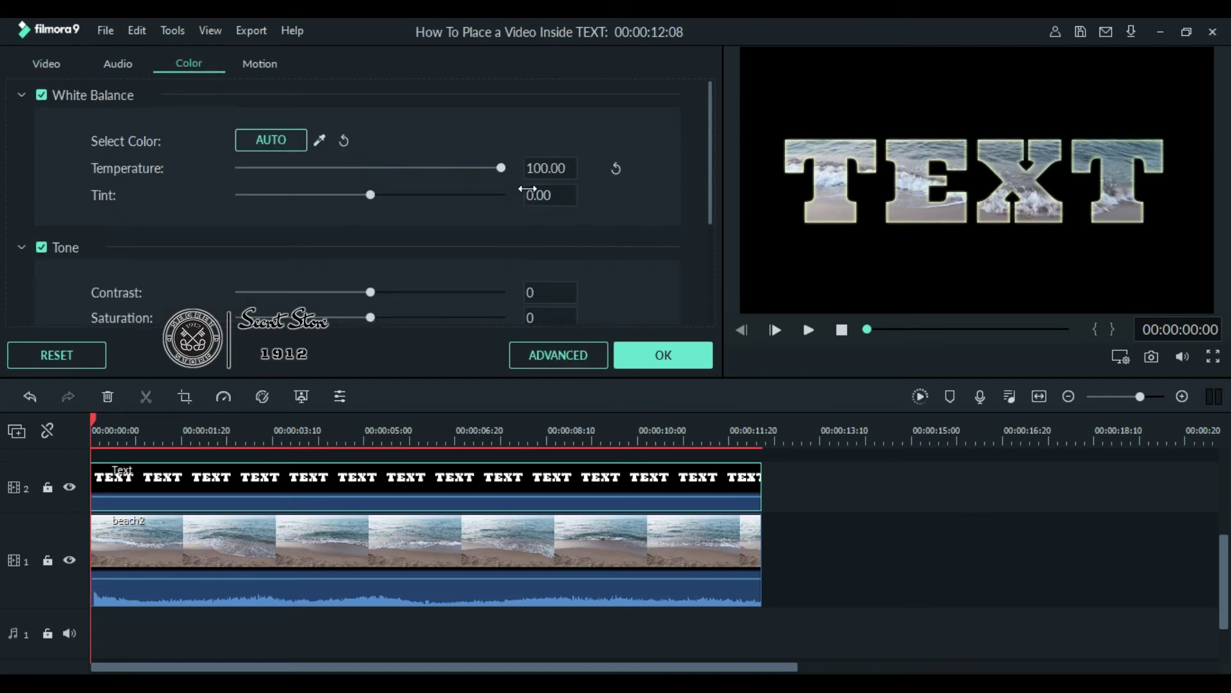
{"action": "left_click_drag", "start_coordinate": [377, 198], "coordinate": [569, 201]}
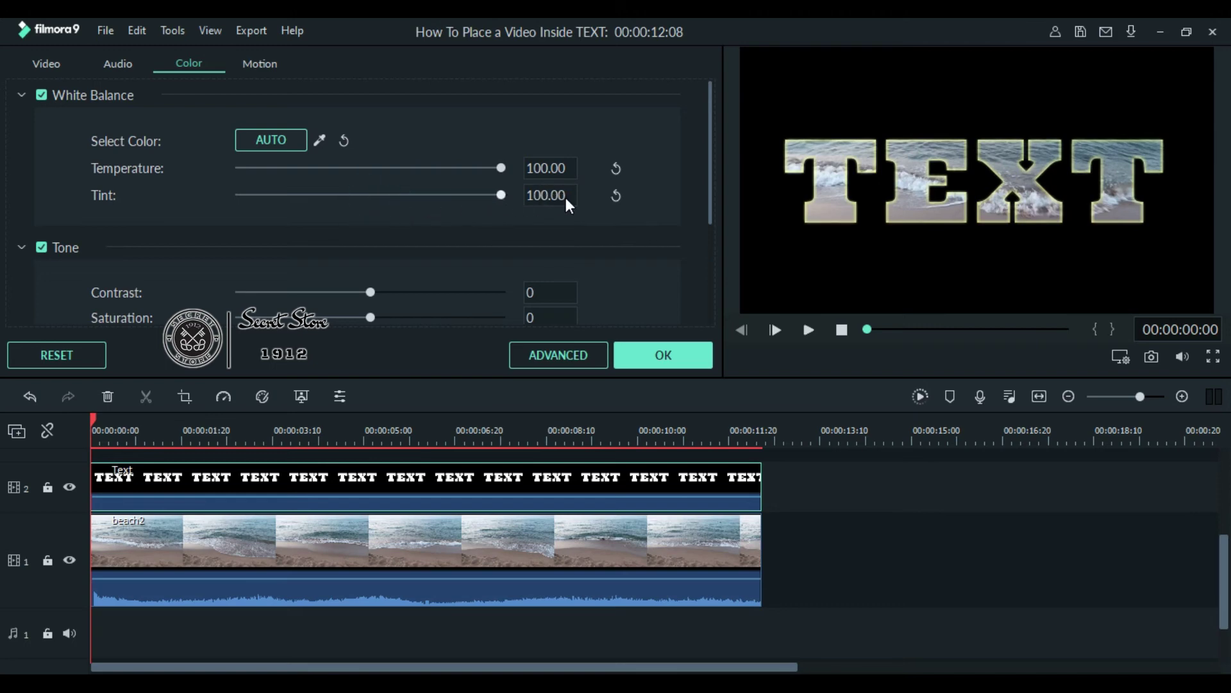